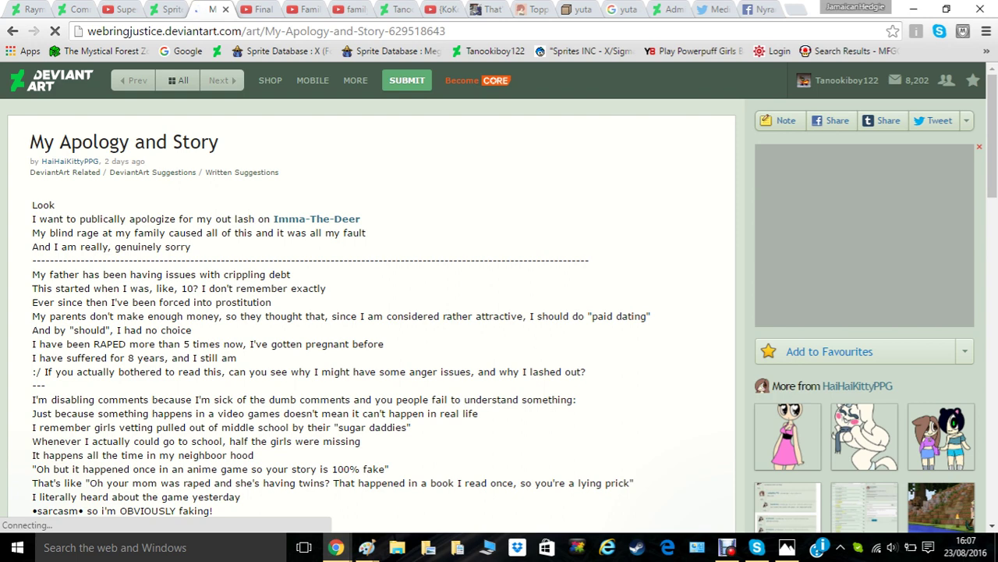
Abandon the new address, close the apology journal tab, and switch to the WeBringJustice group's journal entries
click(266, 31)
text(r)
key(ctrl+w)
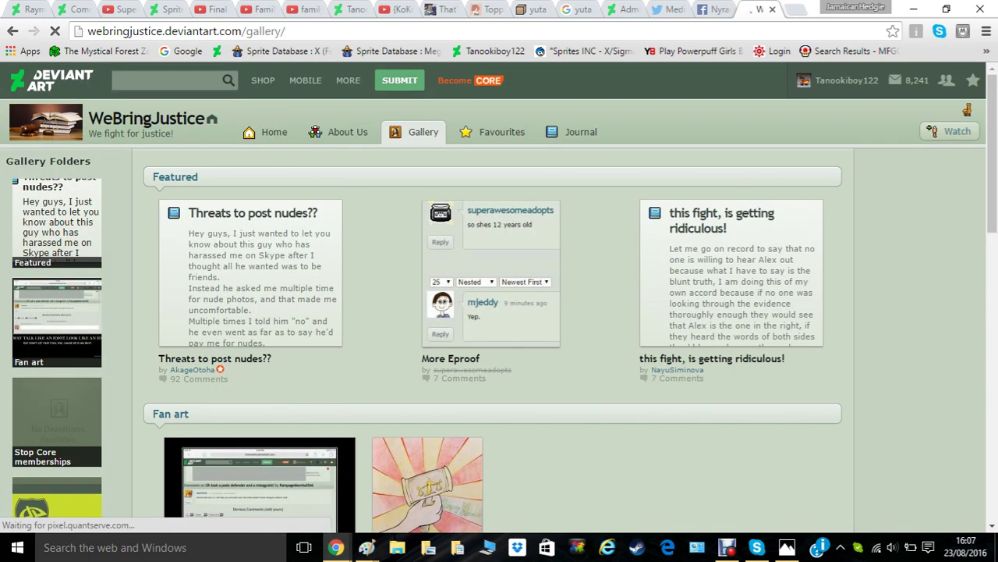
click(581, 132)
Scroll the WeBringJustice journal down to the HaiHaiKitty faked-apology post and its wiki link
scroll(499, 312, down, 2)
scroll(499, 312, down, 1)
scroll(499, 296, down, 5)
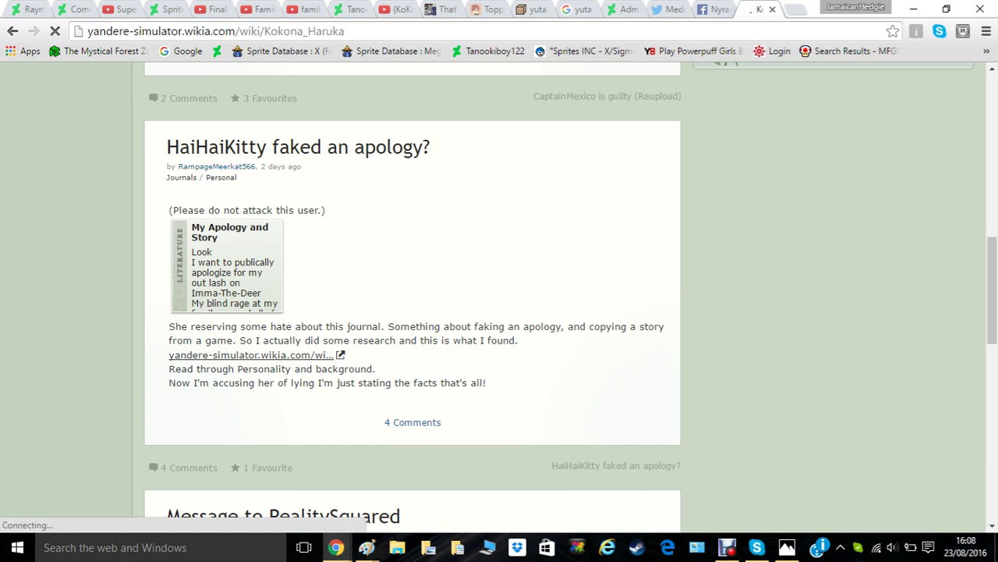
Browse the Kokona Haruka article's Appearance and Personality sections, then reload the page so it fully loads
scroll(499, 312, down, 10)
scroll(499, 312, down, 3)
scroll(499, 312, down, 3)
scroll(499, 312, up, 3)
scroll(500, 312, up, 6)
scroll(500, 312, down, 5)
scroll(499, 312, up, 2)
scroll(499, 312, up, 1)
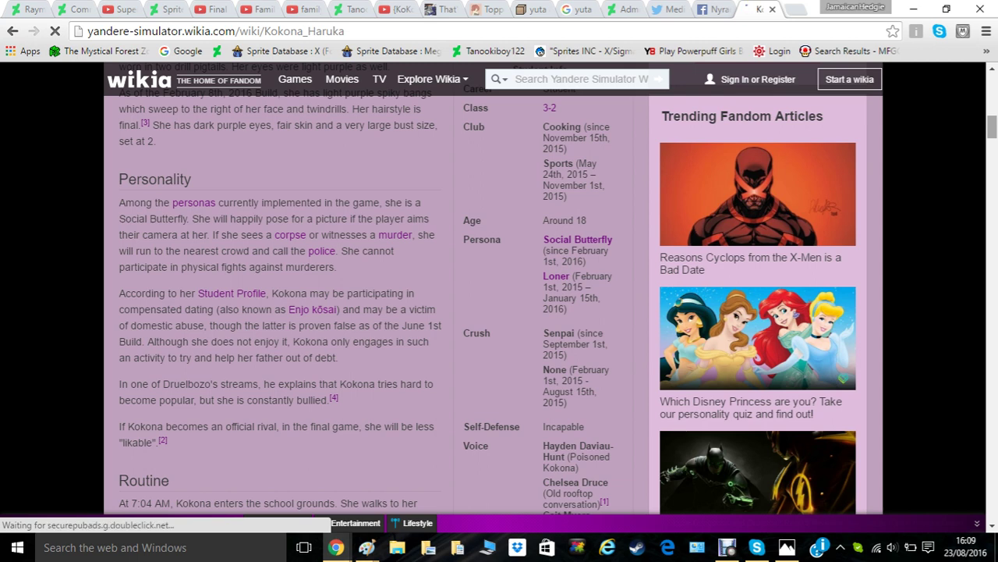
key(F5)
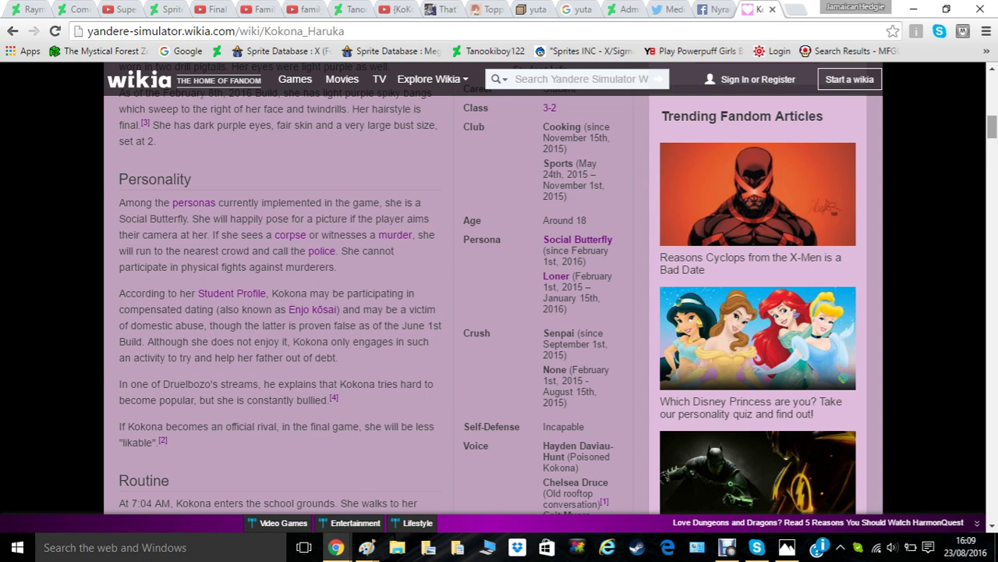
Read through Kokona's Background, Task and Relationships sections on the wiki article
scroll(499, 289, down, 5)
scroll(499, 289, down, 3)
scroll(499, 289, down, 5)
scroll(499, 289, up, 5)
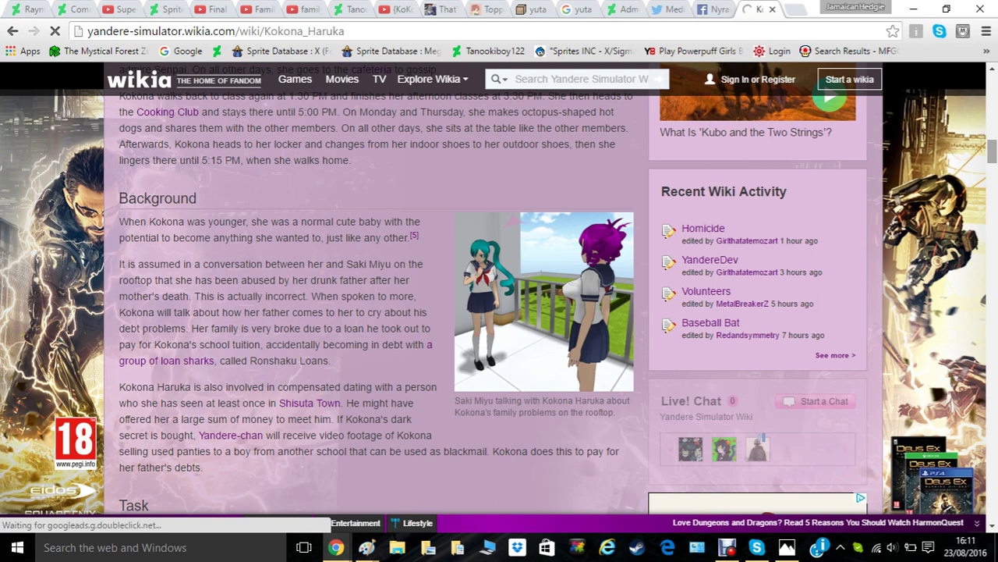
scroll(375, 296, down, 7)
scroll(375, 296, up, 5)
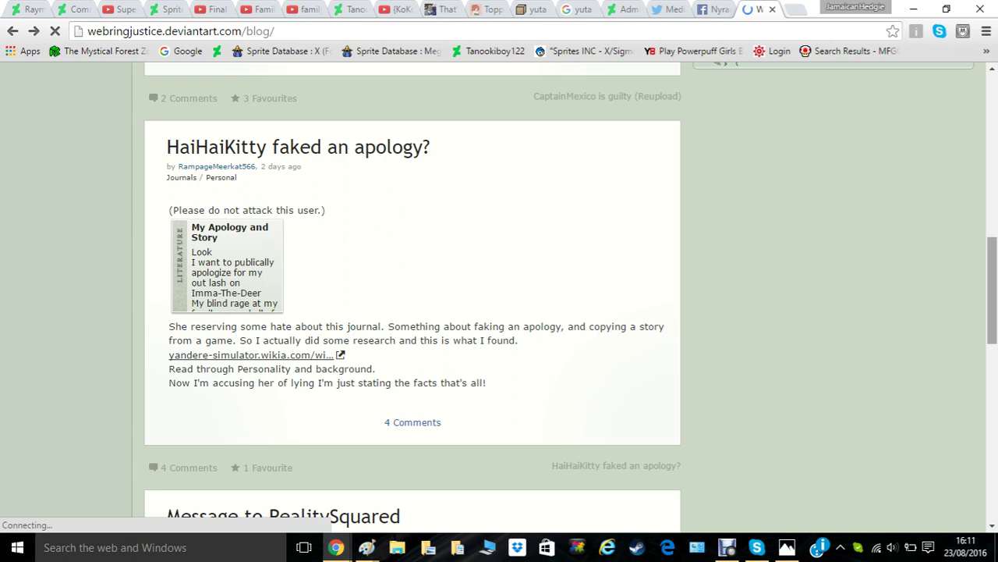
scroll(499, 312, down, 3)
scroll(412, 289, down, 2)
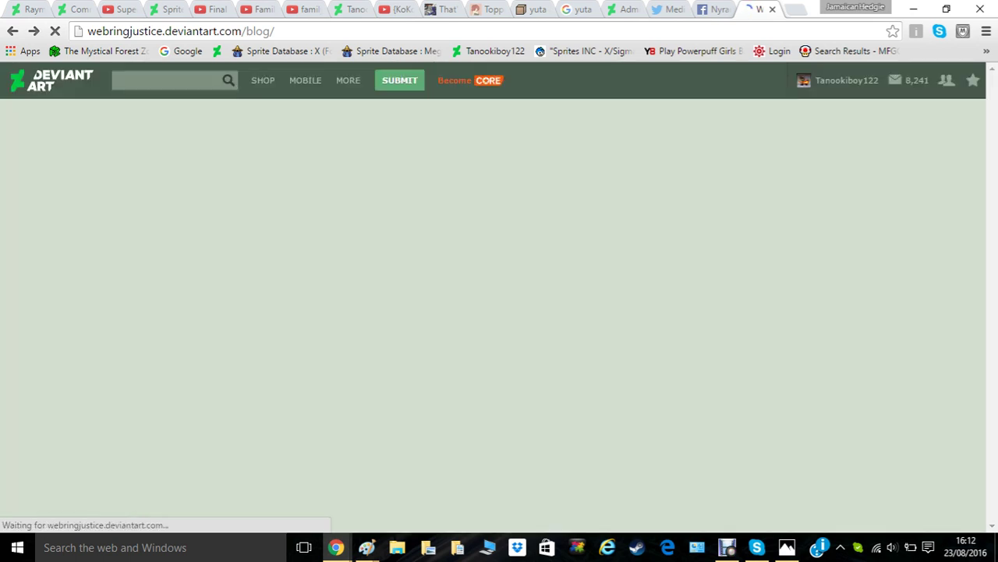
scroll(373, 297, down, 2)
scroll(372, 296, down, 3)
scroll(372, 296, up, 5)
key(alt+Left)
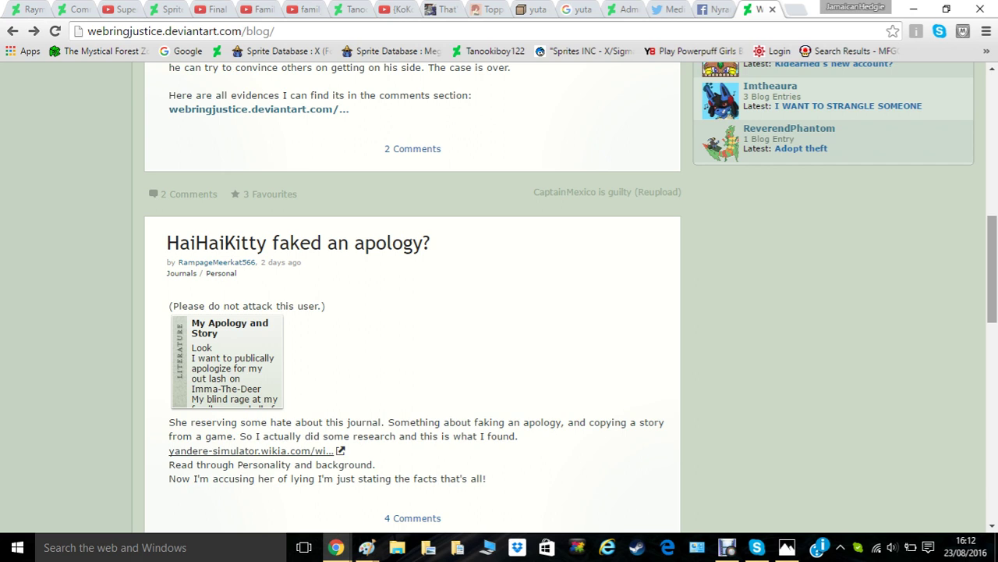
click(727, 547)
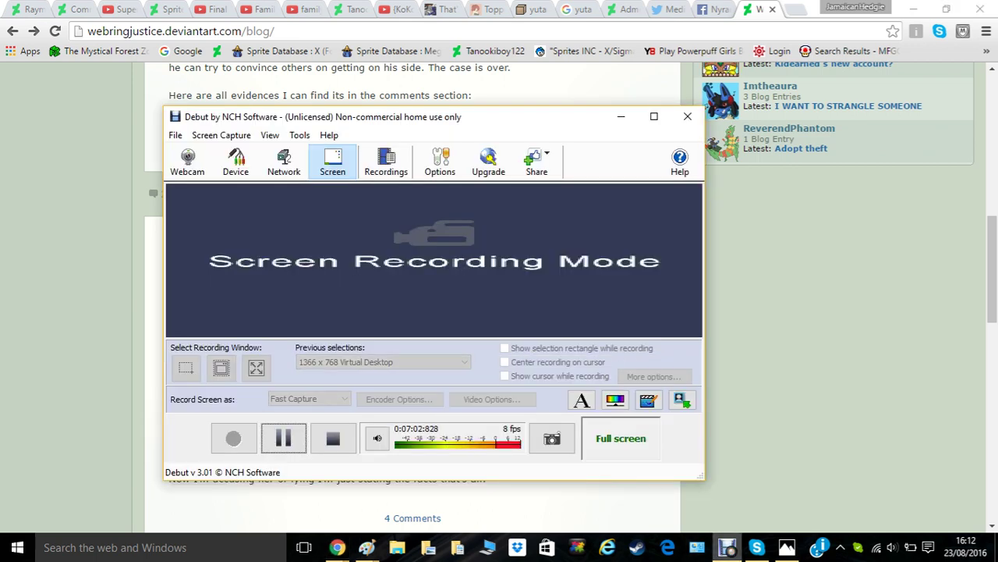
click(727, 548)
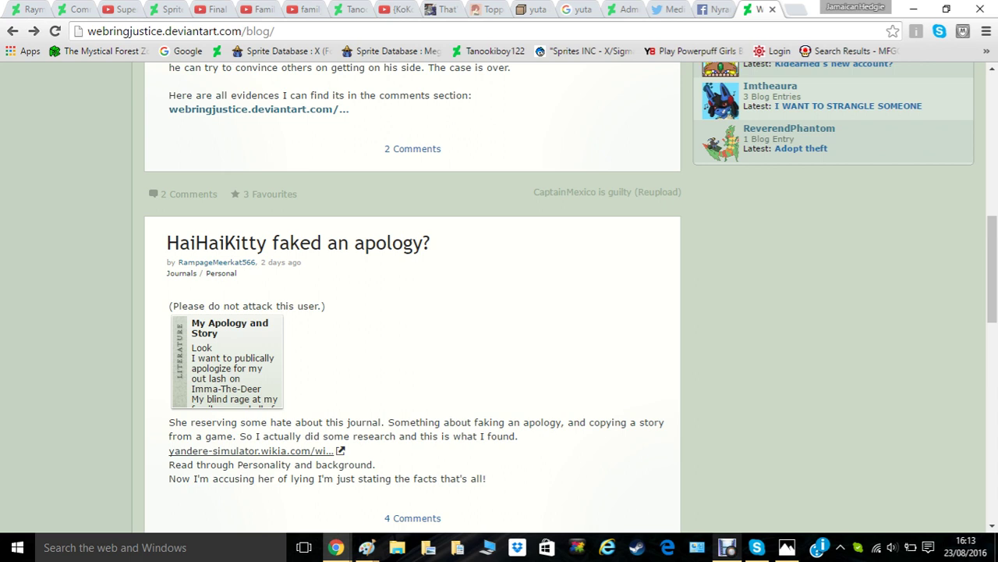